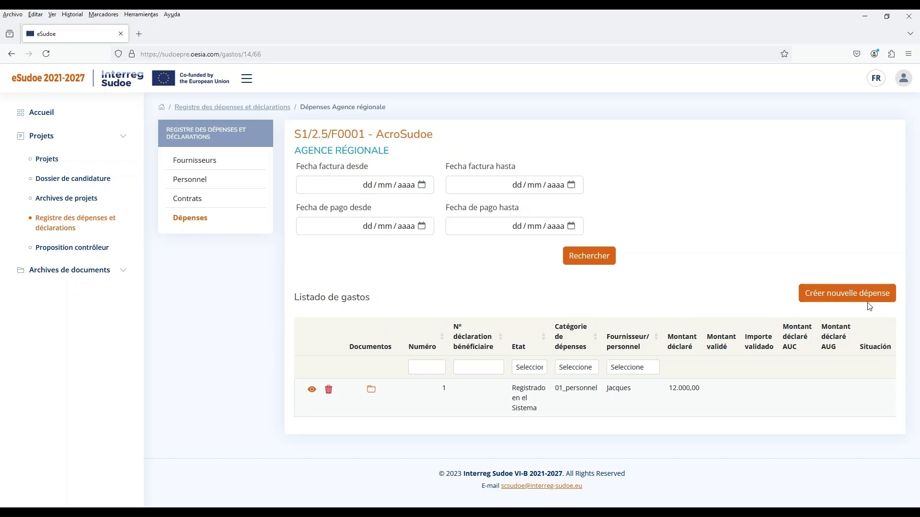
Step: Create a new expense for Agence Régionale and set its typology to category 04, "Frais liés au recours à des compétences"
click(844, 300)
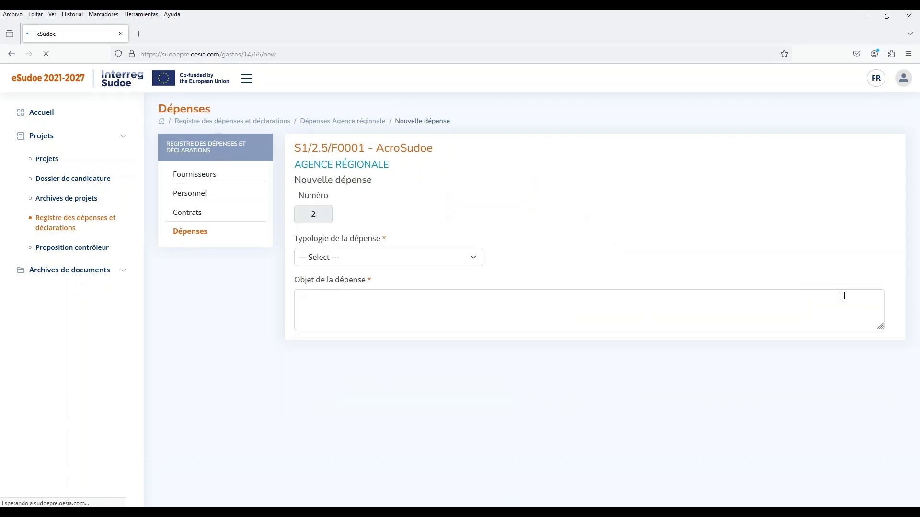
click(466, 259)
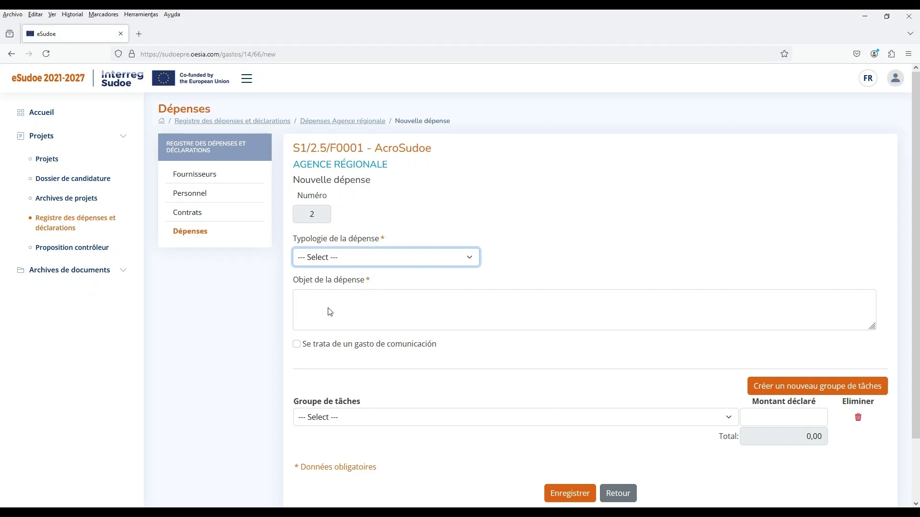
click(395, 313)
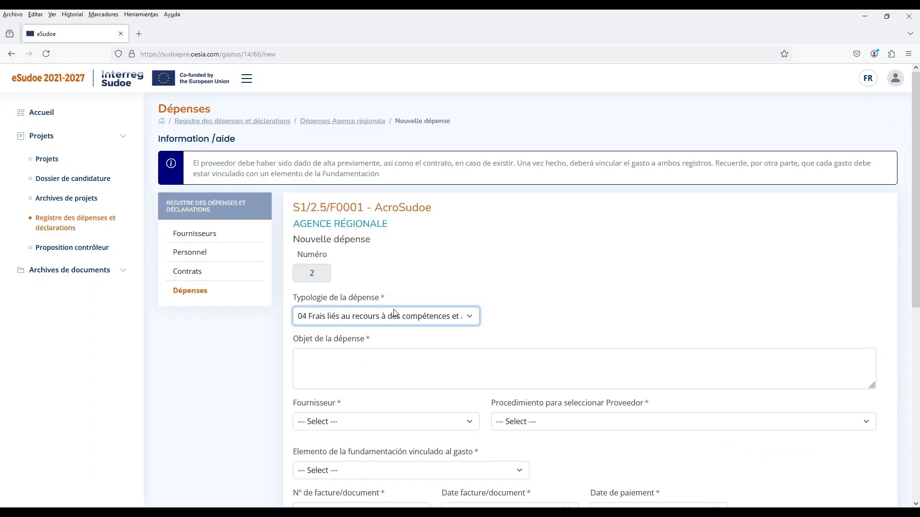
Step: Enter "Étude de ..." as the object of the expense
click(353, 360)
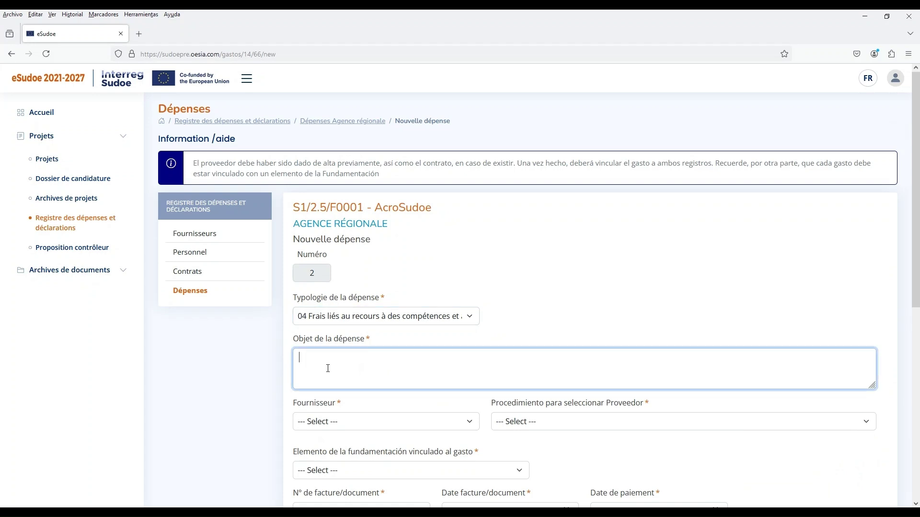
text(Étude de ...)
click(185, 426)
Step: Choose supplier EX and set the supplier selection procedure to "Otro tipo de procedimiento, avalado por las Instrucciones internas de contratación"
scroll(402, 374, down, 2)
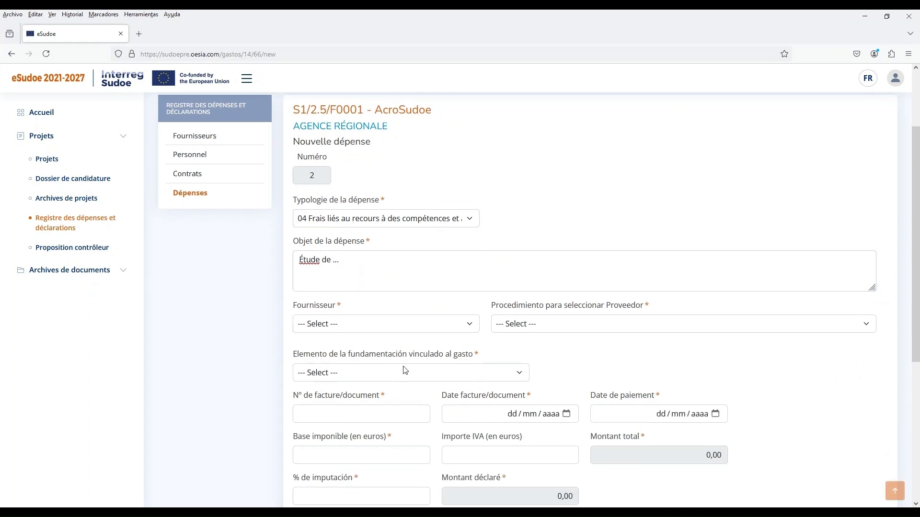
click(418, 327)
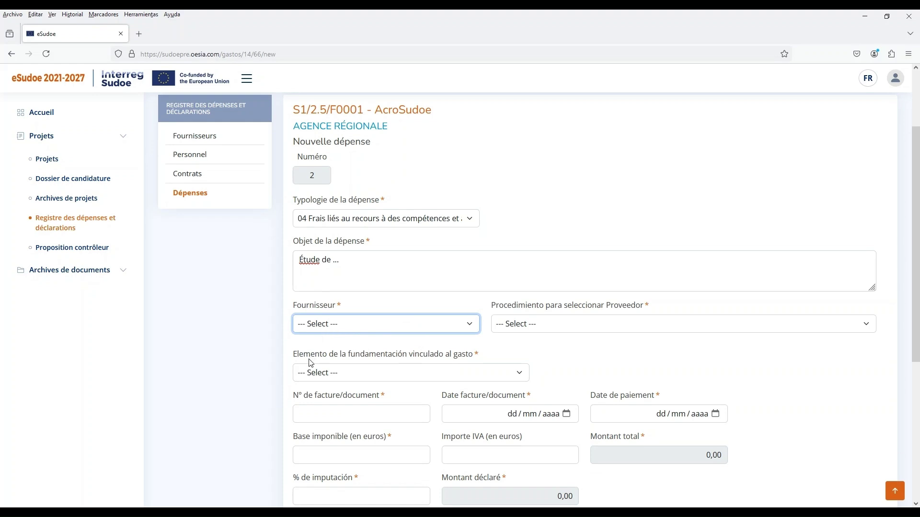
key(Down)
key(Tab)
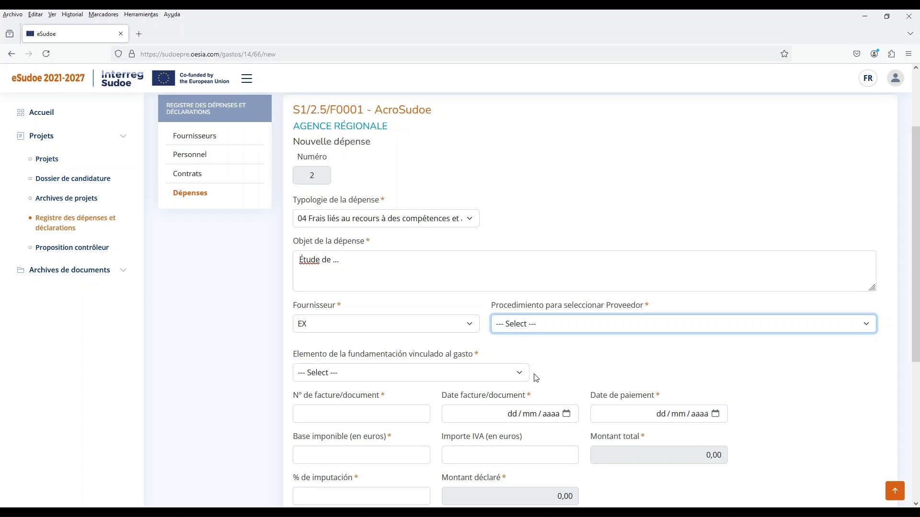
key(Down)
click(414, 365)
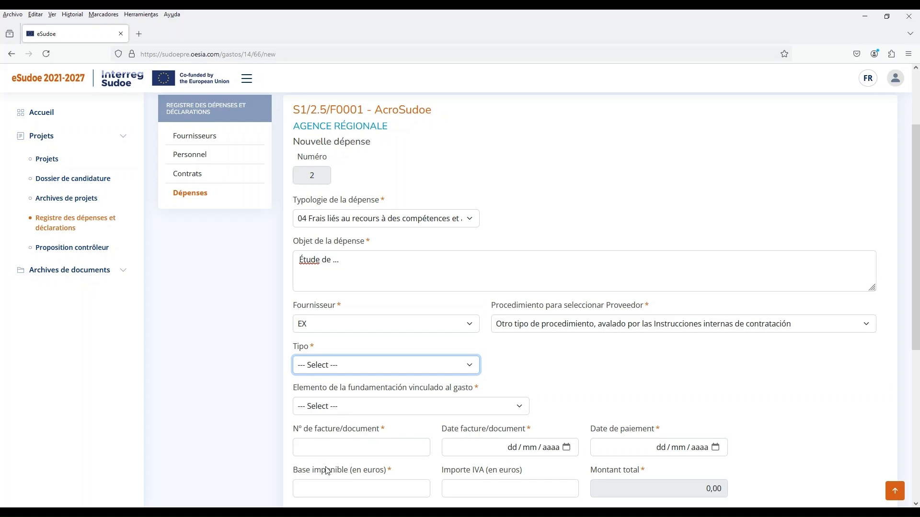
Step: Switch the supplier selection procedure to "Contrato" and view the choices for the contract
click(866, 324)
click(500, 362)
click(425, 370)
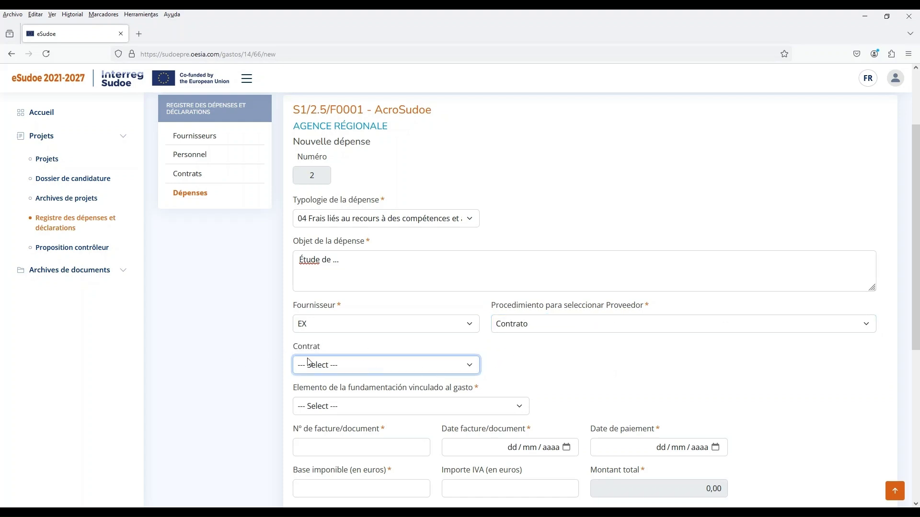
click(279, 352)
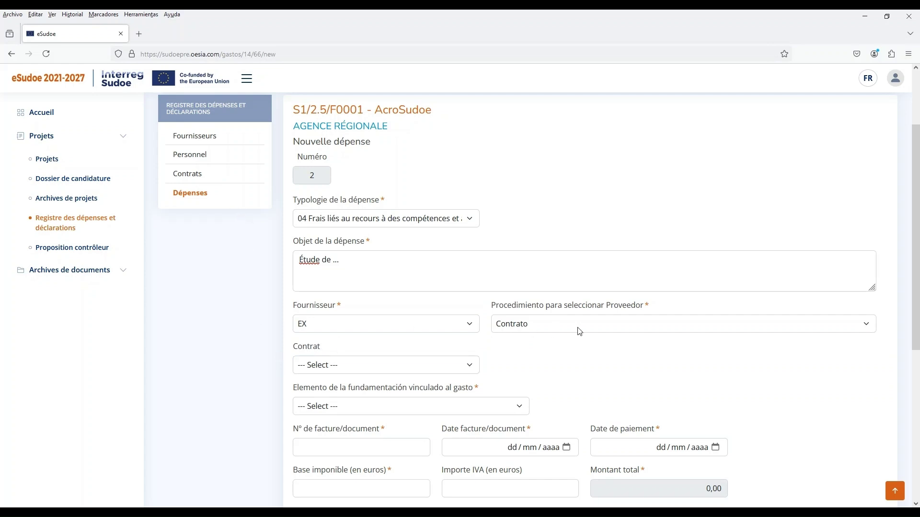
Step: Switch the supplier selection procedure to the one for beneficiaries without internal instructions and view its type choices
click(675, 328)
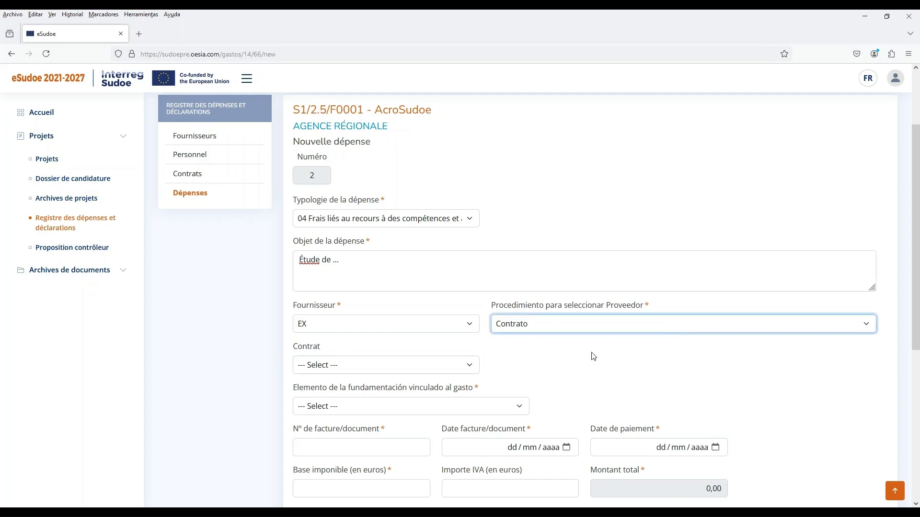
click(574, 393)
click(373, 366)
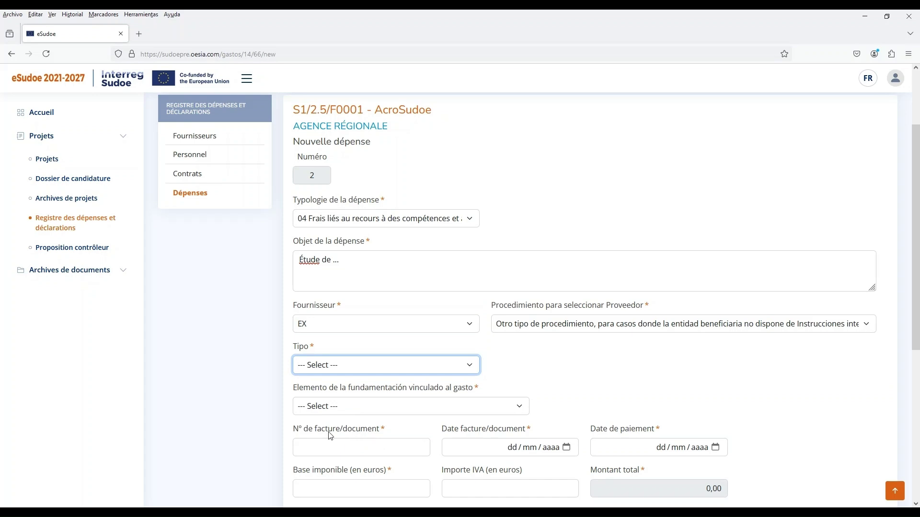
Step: Set the procedure to "Otro tipo de procedimiento, avalado por las Instrucciones internas de contratación" and its type to "Solicitudes de presupuesto"
click(660, 326)
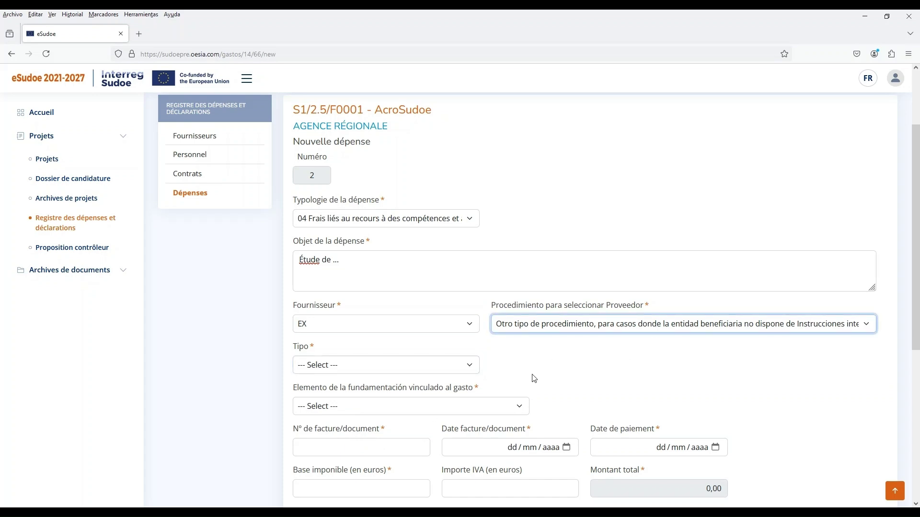
key(Up)
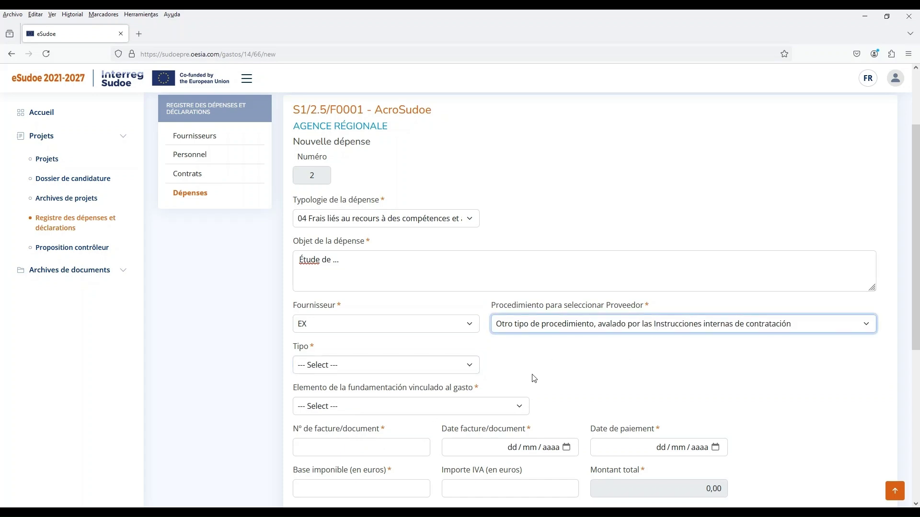
click(358, 406)
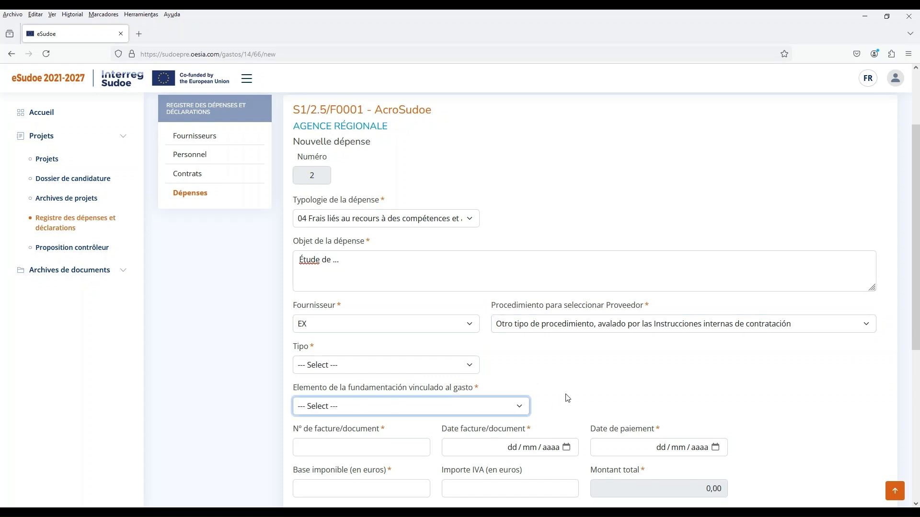
click(396, 370)
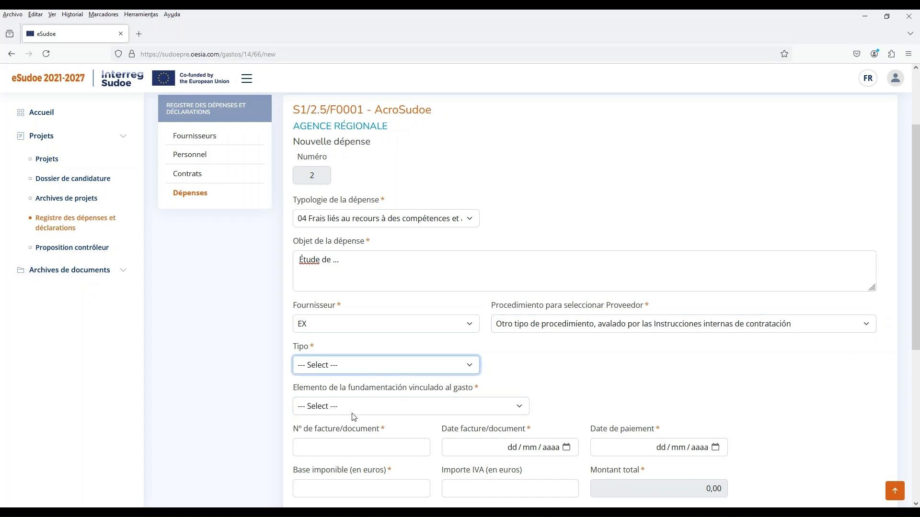
click(346, 432)
click(651, 392)
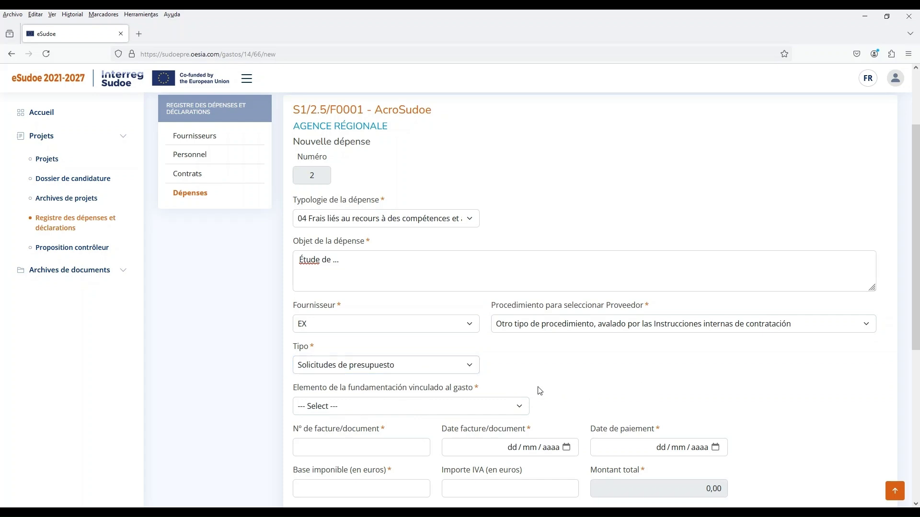
Step: Link the expense to the justification element "Etude secteur"
scroll(595, 365, down, 1)
scroll(595, 367, down, 1)
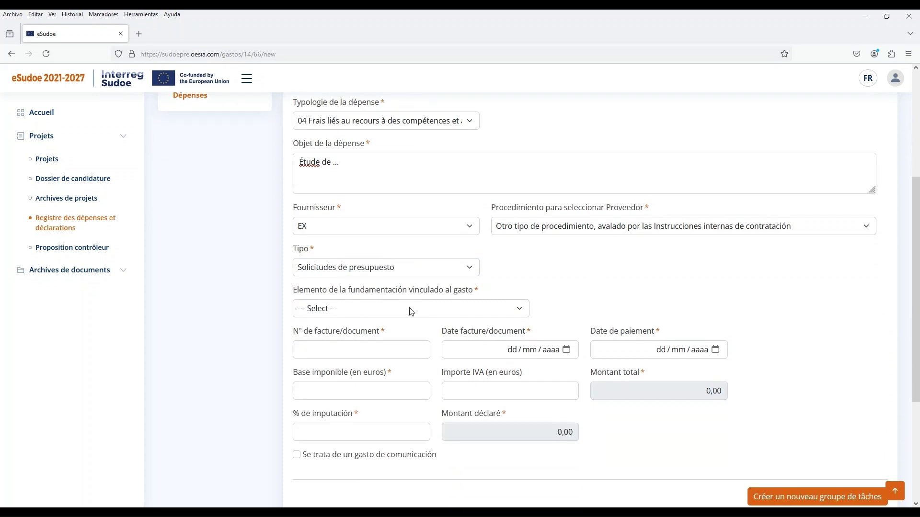
click(411, 311)
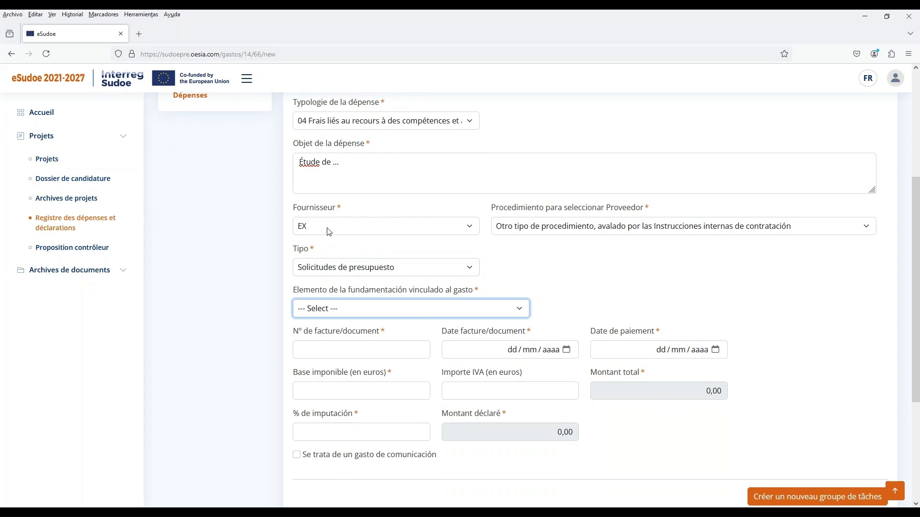
key(Down)
click(231, 339)
Step: Enter invoice number 21, invoice date 14/08/2024 and payment date 30/08/2024
scroll(232, 340, down, 3)
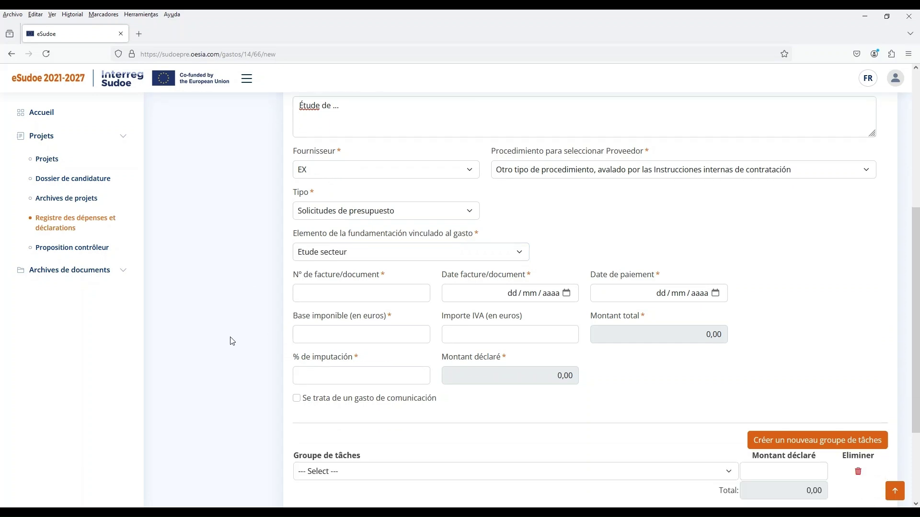
click(351, 252)
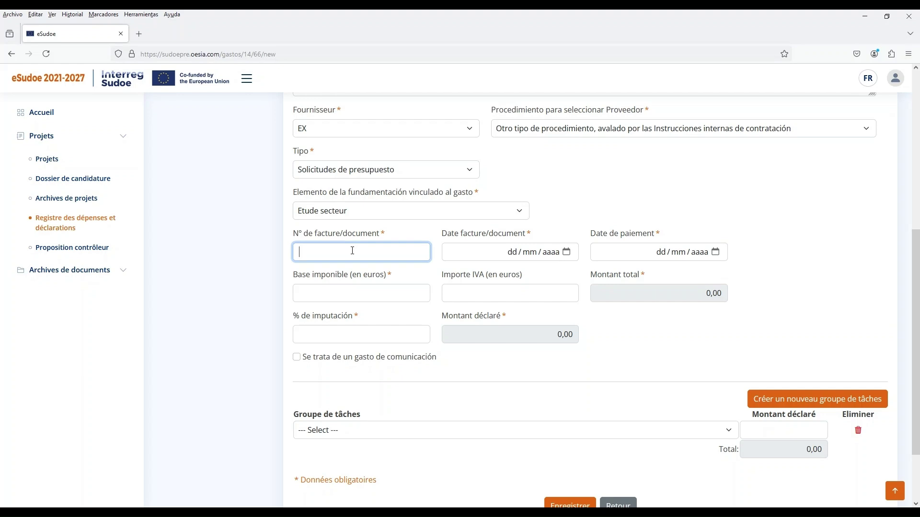
text(21)
click(566, 252)
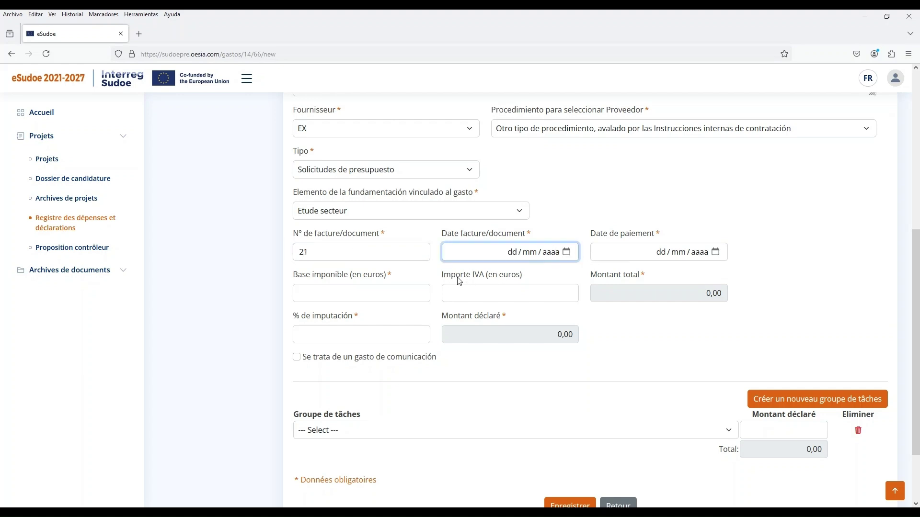
text(14082024)
click(717, 258)
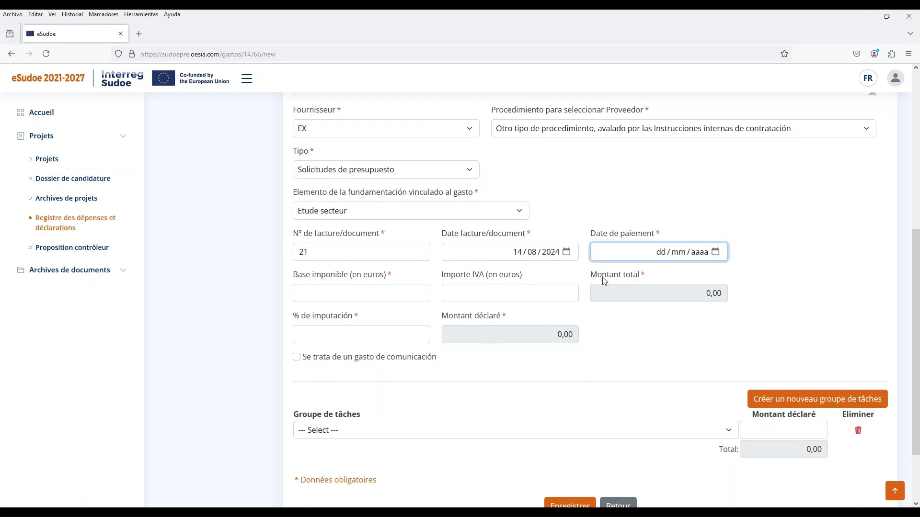
text(30082024)
Step: Set the taxable base to 1000 euros and the imputation percentage to 100, leaving the VAT amount empty
click(338, 292)
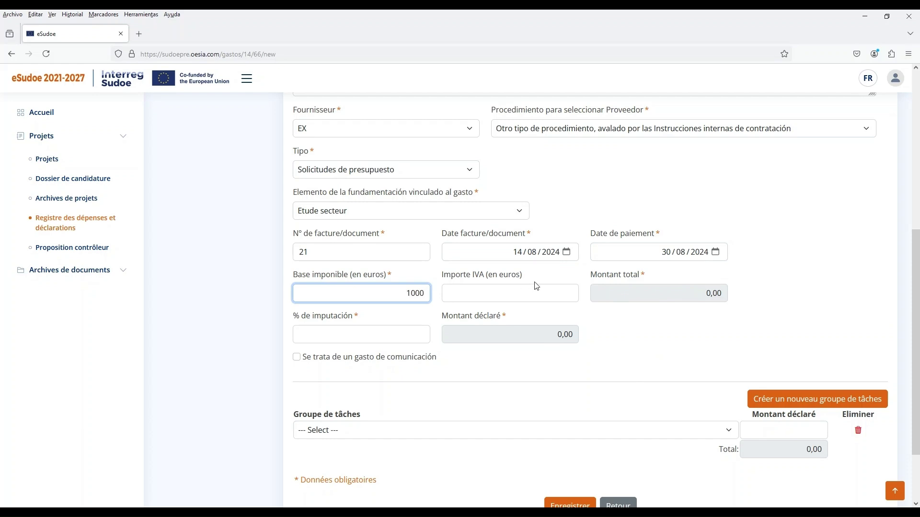
click(527, 296)
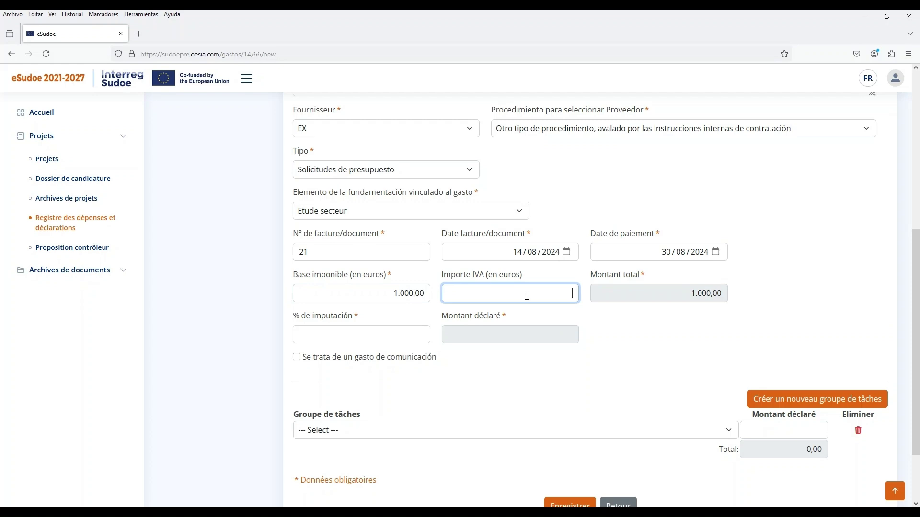
click(791, 293)
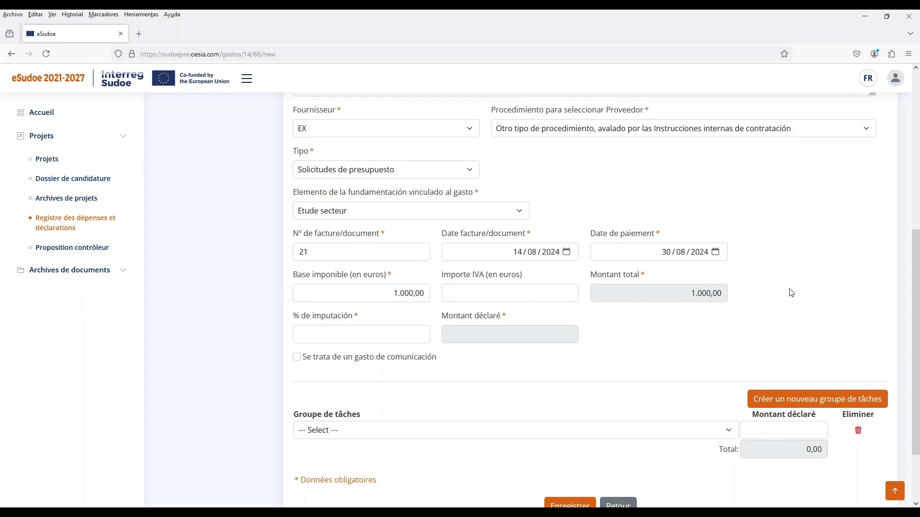
click(331, 339)
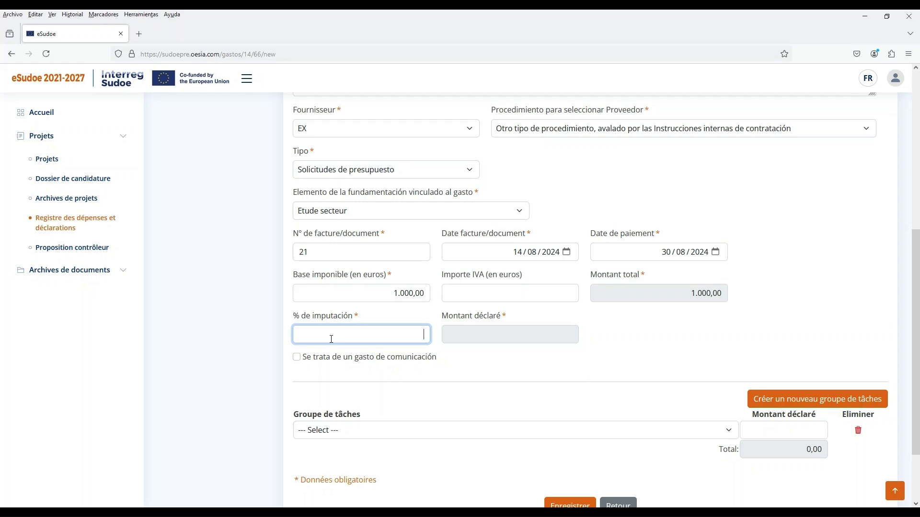
click(654, 327)
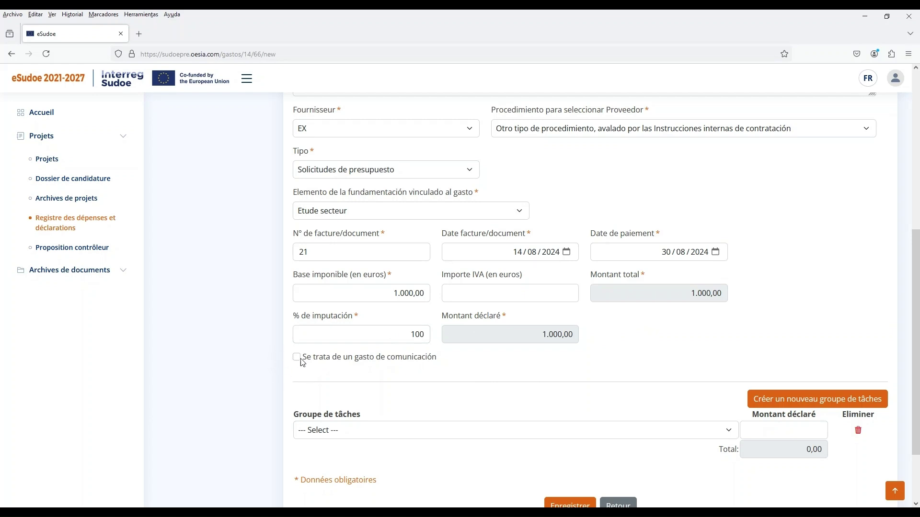
Step: Assign a declared amount of 1000 euros to task group "a" and save the expense
scroll(449, 366, down, 2)
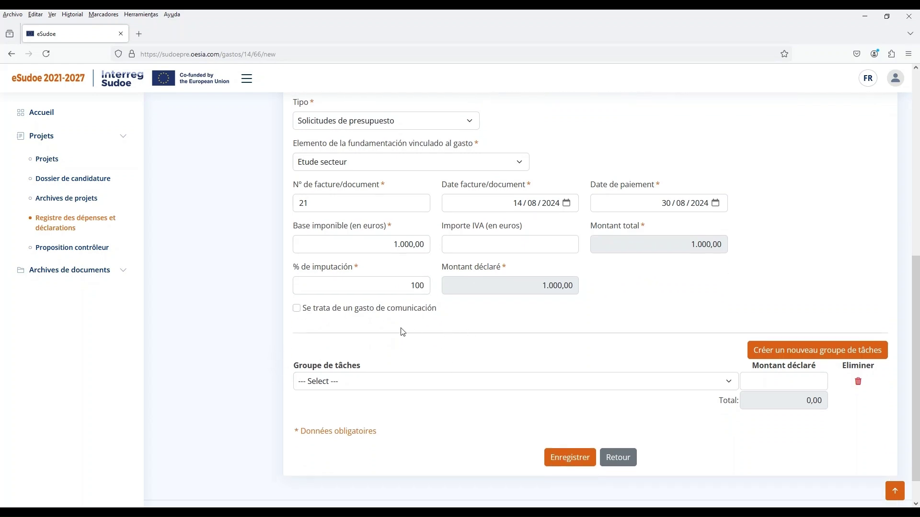
click(710, 386)
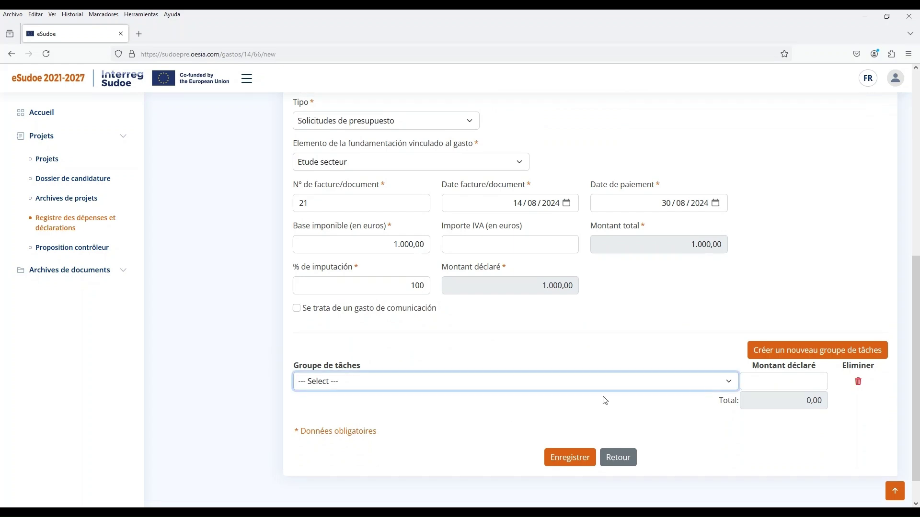
text(a)
click(773, 382)
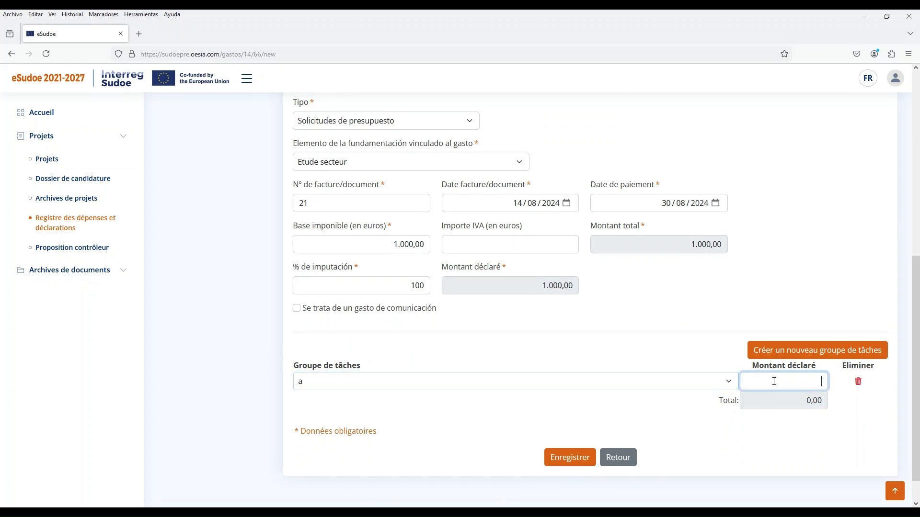
text(1000)
click(823, 457)
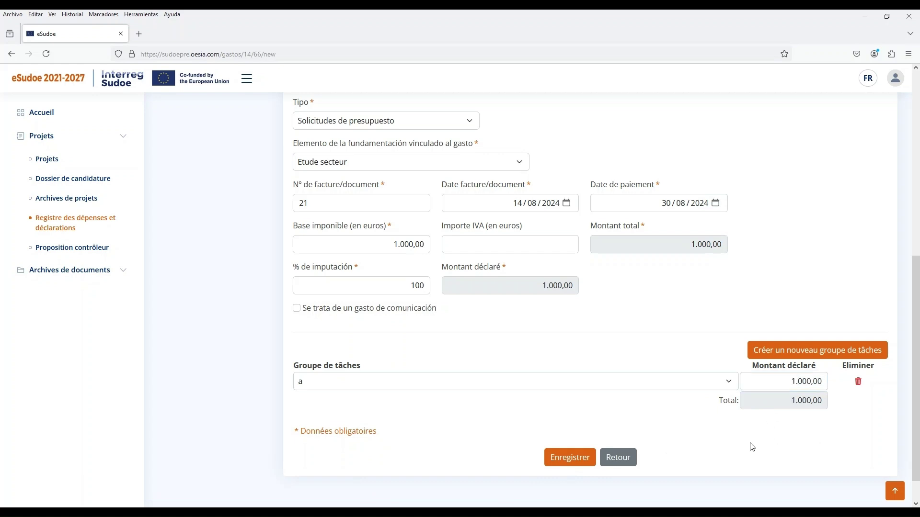
click(570, 459)
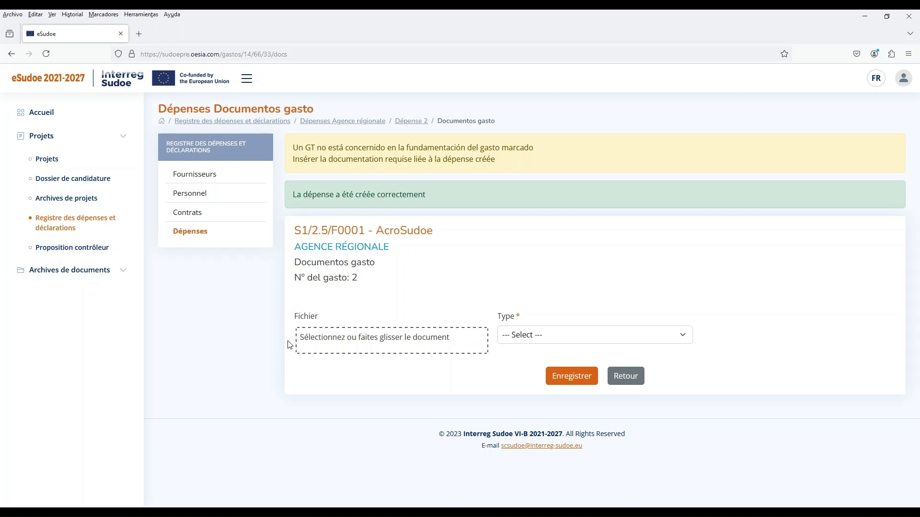
Step: Open the document type choices for the new expense's supporting file
click(622, 335)
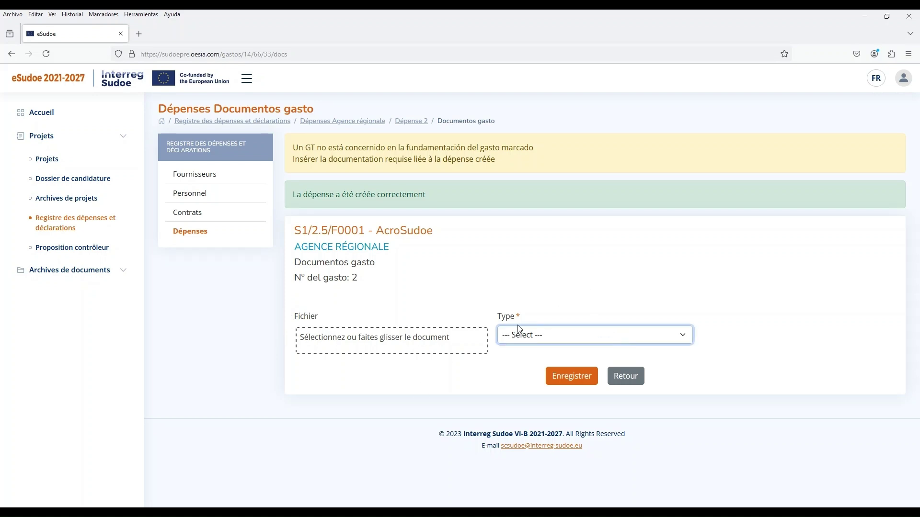